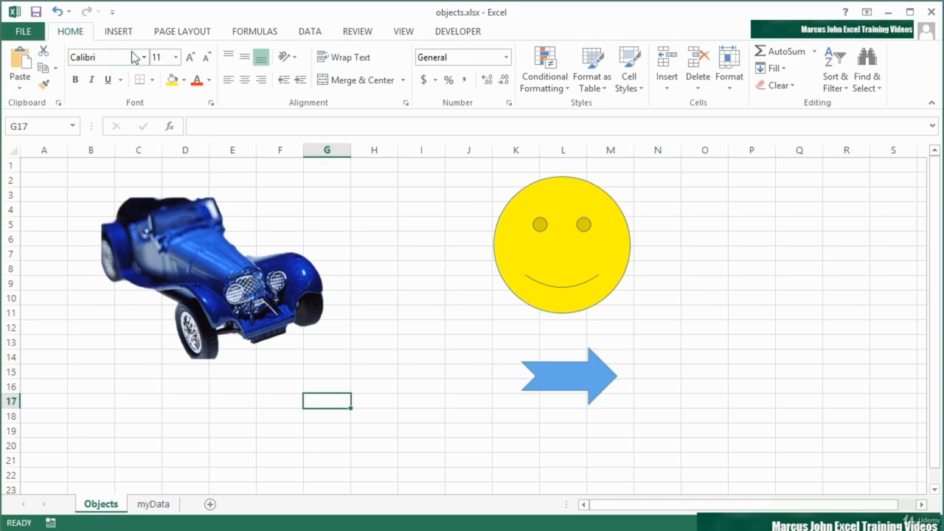
- Select the car picture, smiley face and blue arrow in turn, ending on the car
{"action": "left_click", "coordinate": [260, 264]}
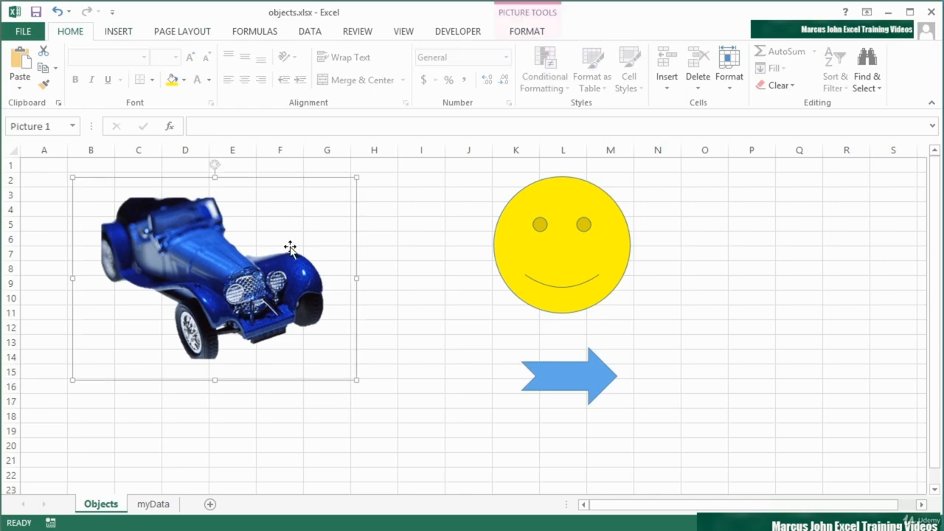
{"action": "left_click", "coordinate": [528, 226]}
{"action": "left_click", "coordinate": [583, 368]}
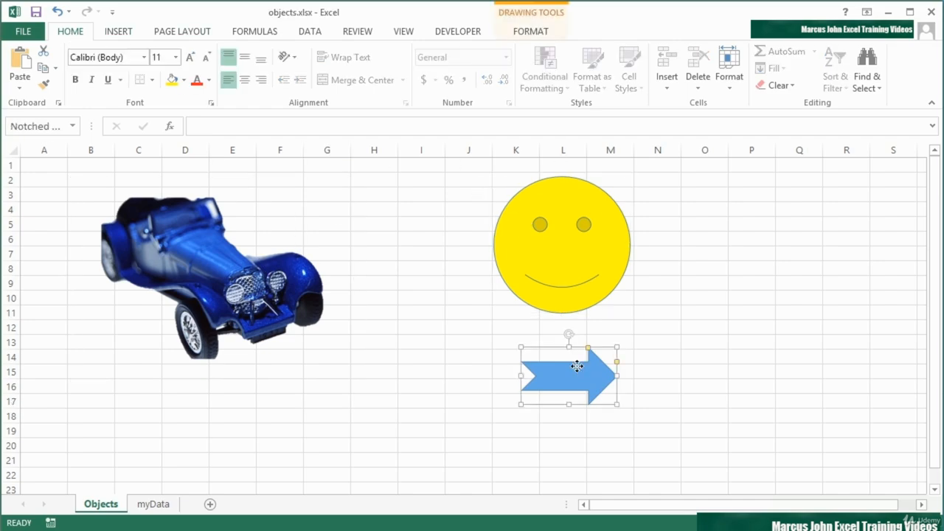
{"action": "left_click", "coordinate": [231, 278]}
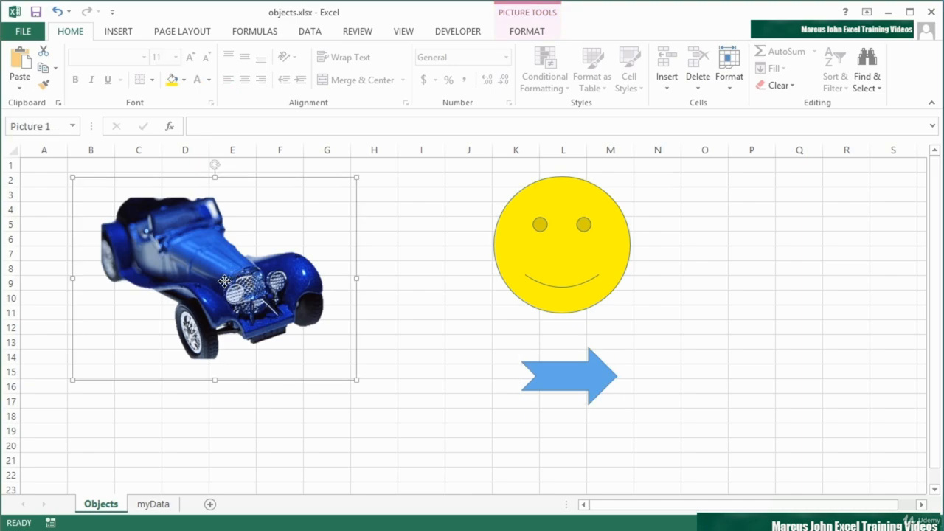
{"action": "right_click", "coordinate": [225, 283]}
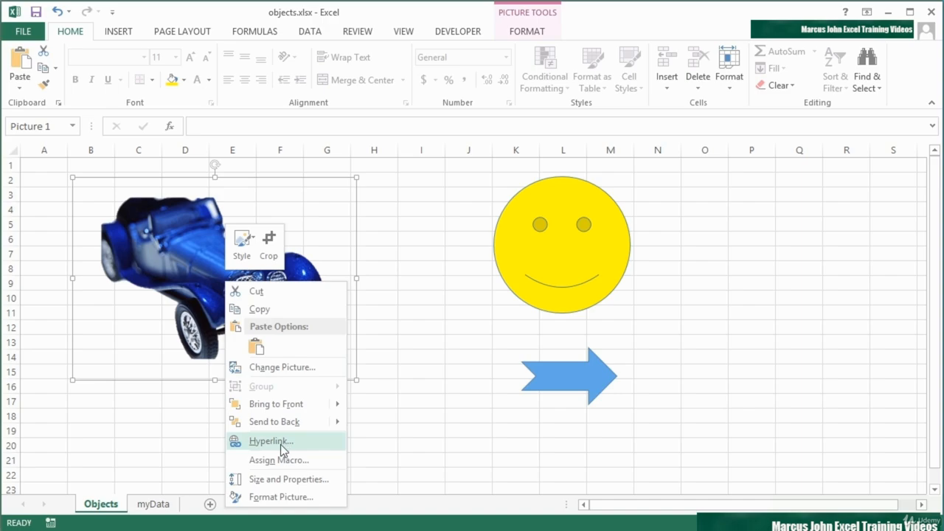
{"action": "left_click", "coordinate": [280, 444]}
{"action": "left_click_drag", "start_coordinate": [306, 300], "coordinate": [316, 173]}
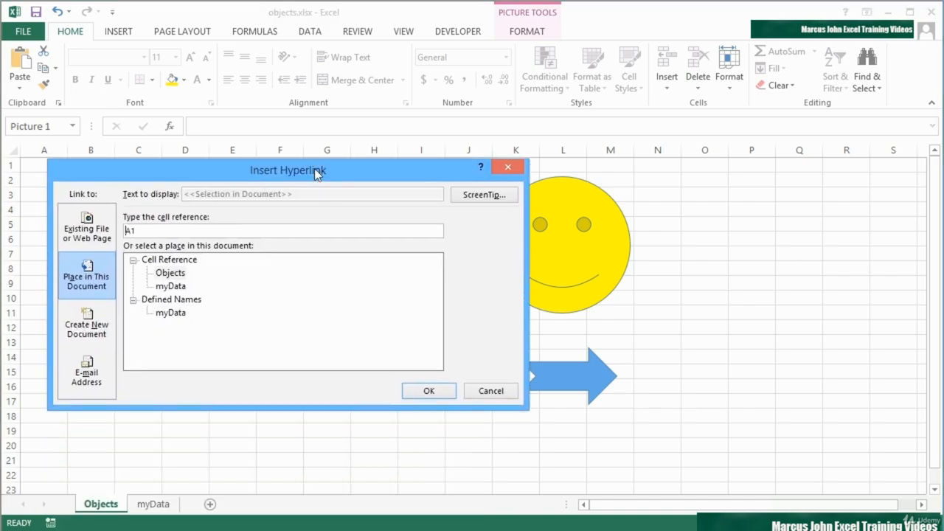
{"action": "left_click", "coordinate": [88, 229]}
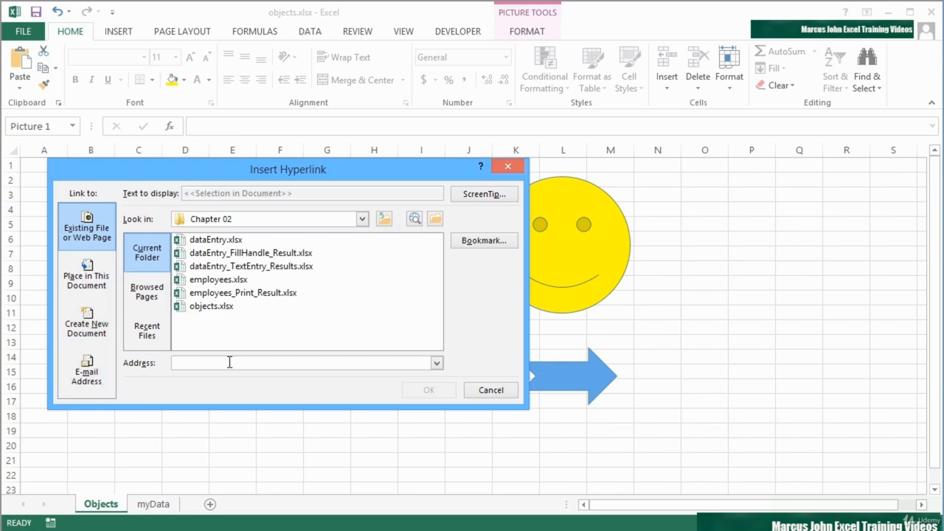
{"action": "type", "text": "h"}
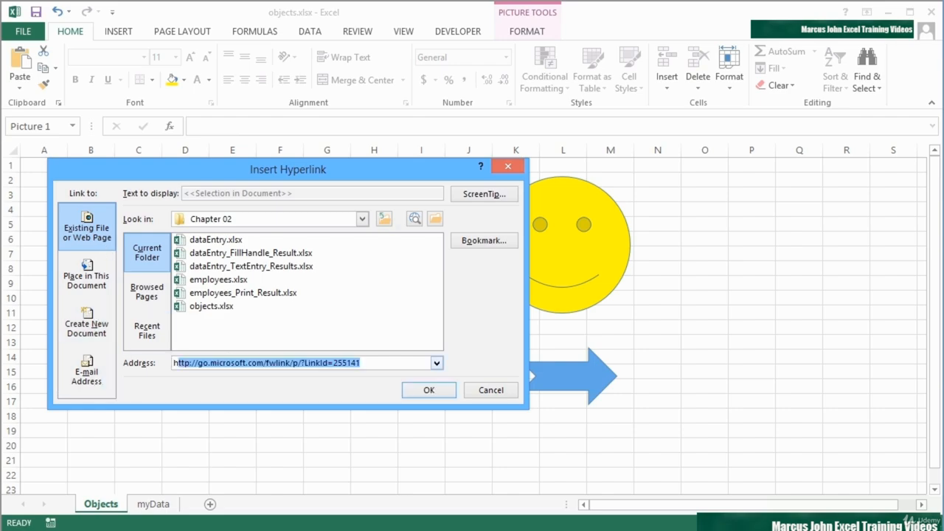
{"action": "type", "text": "ttp://bugatti"}
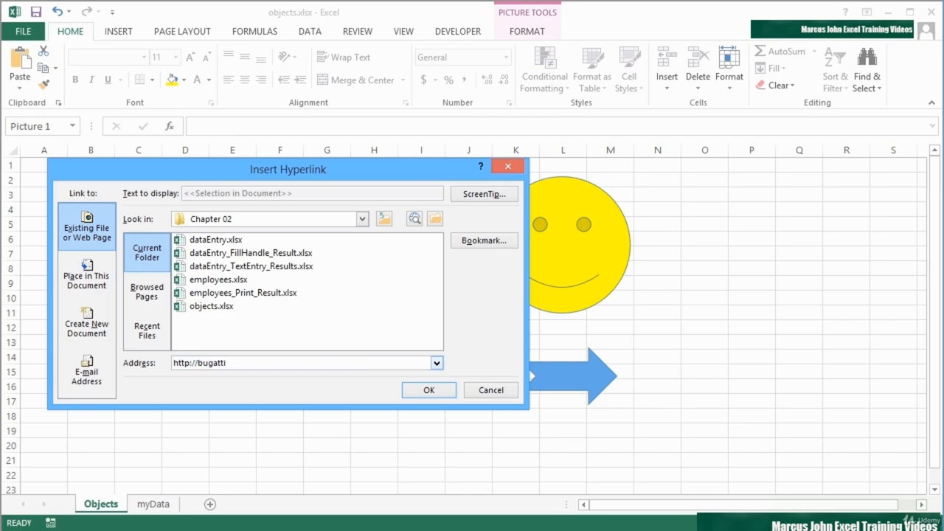
{"action": "type", "text": ".com"}
{"action": "left_click", "coordinate": [427, 392]}
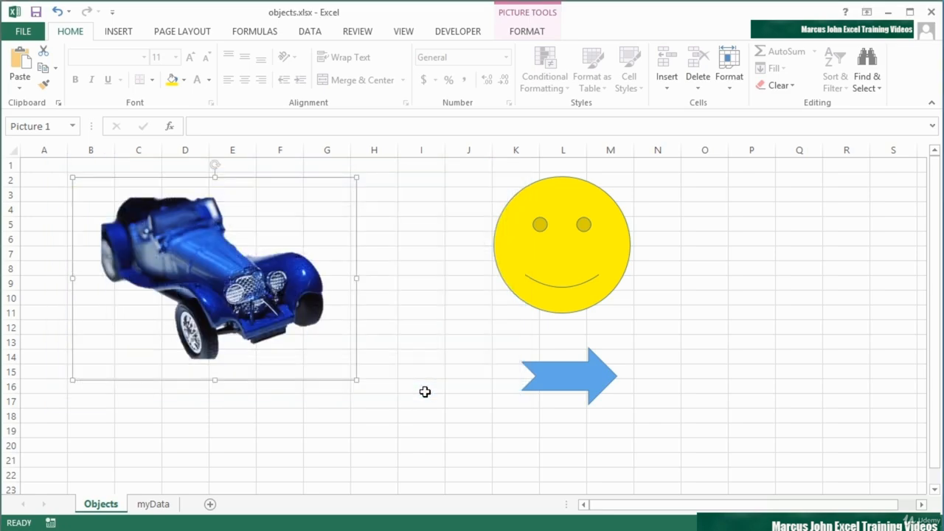
{"action": "left_click", "coordinate": [279, 404]}
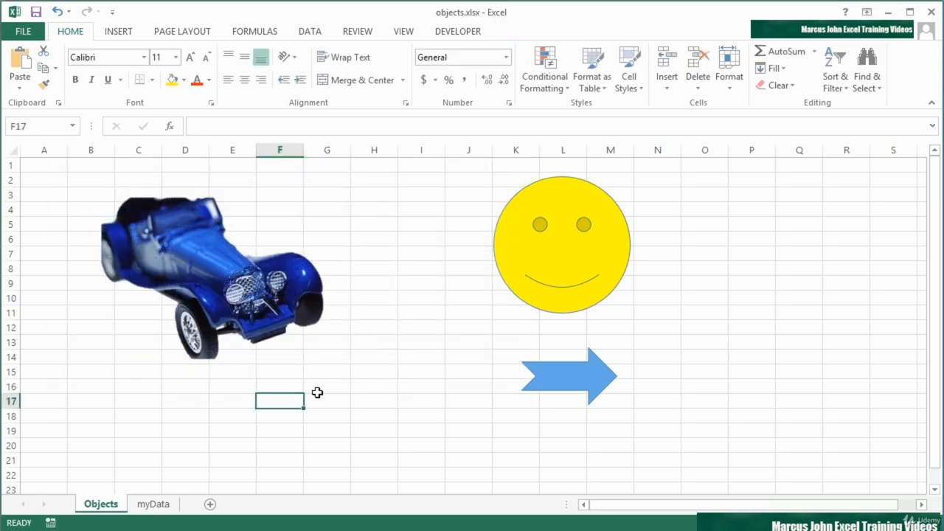
{"action": "mouse_move", "coordinate": [212, 284]}
{"action": "left_click", "coordinate": [212, 283]}
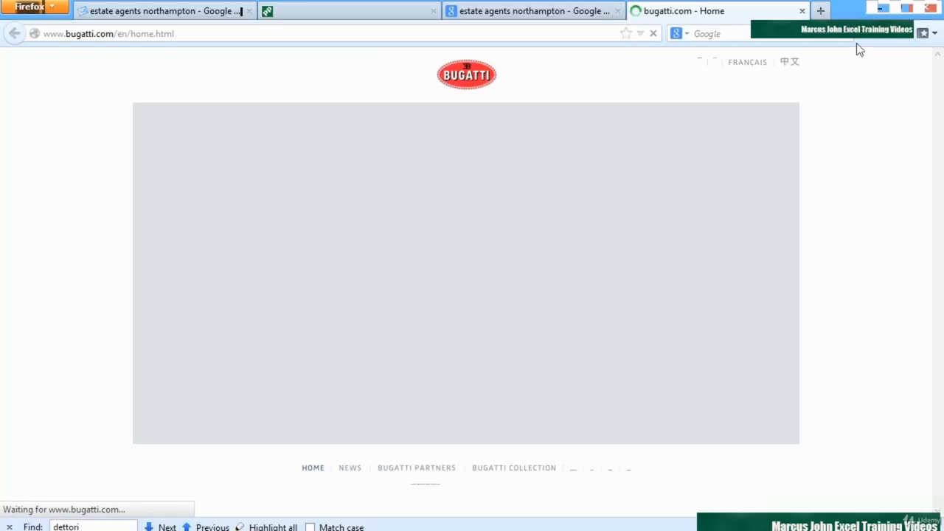
{"action": "left_click", "coordinate": [878, 11]}
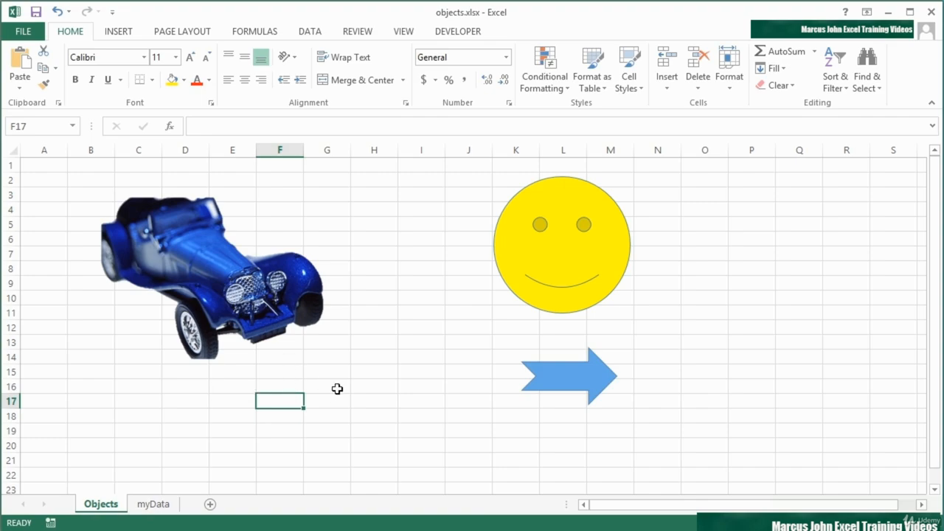
- Select the blue arrow, glance at the myData sales table, and return to Objects
{"action": "left_click", "coordinate": [557, 377]}
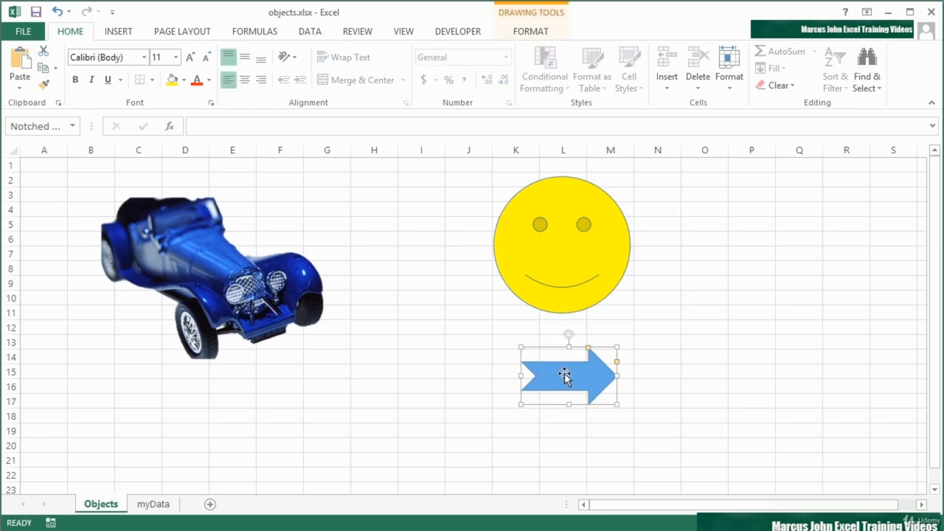
{"action": "left_click", "coordinate": [165, 506]}
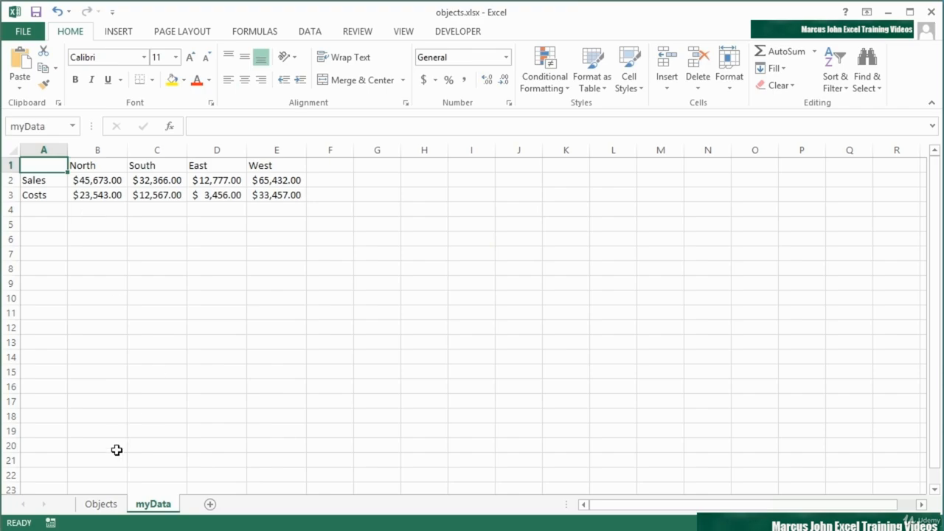
{"action": "left_click", "coordinate": [113, 506]}
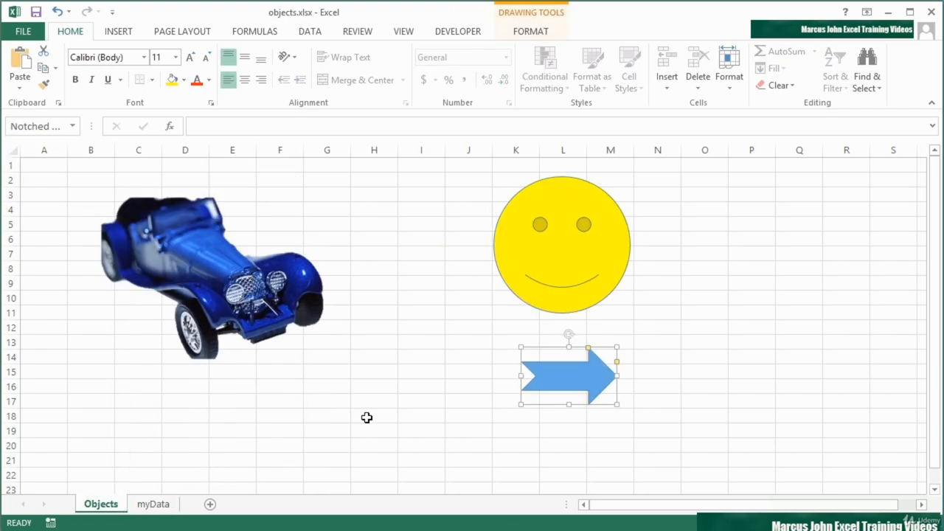
- Hyperlink the notched arrow to cell A1 of the myData sheet in this workbook
{"action": "right_click", "coordinate": [567, 373]}
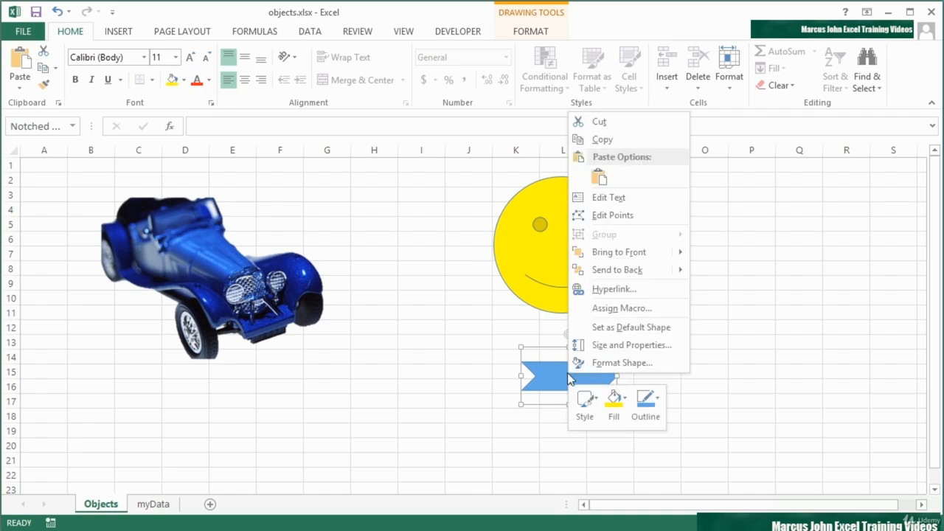
{"action": "left_click", "coordinate": [601, 294]}
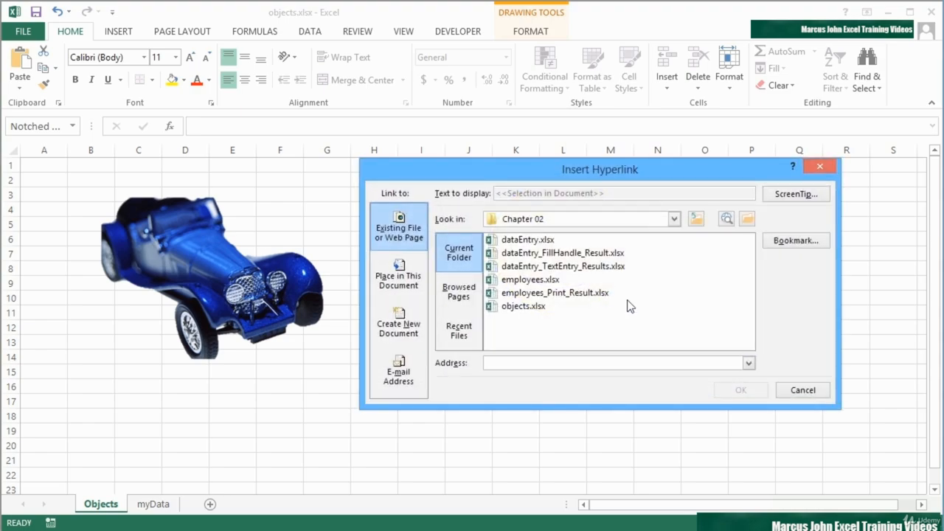
{"action": "left_click", "coordinate": [399, 281]}
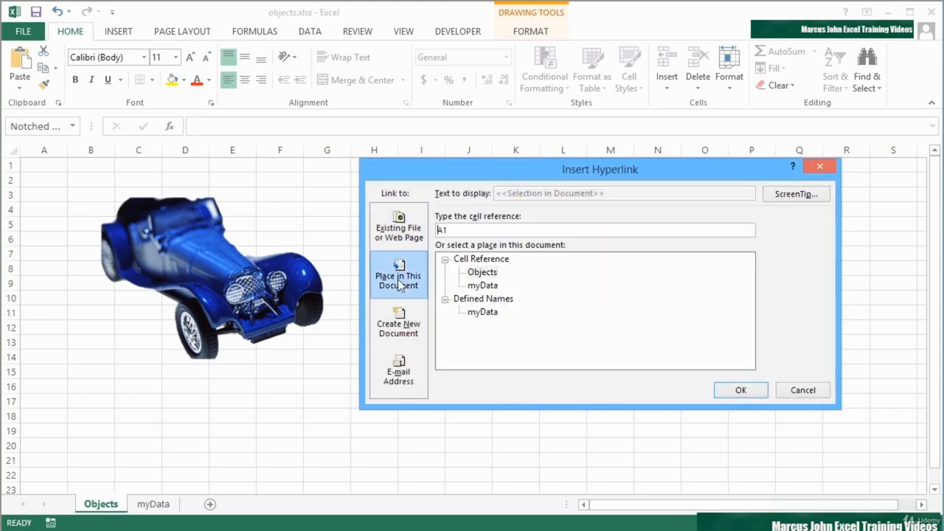
{"action": "left_click", "coordinate": [483, 273]}
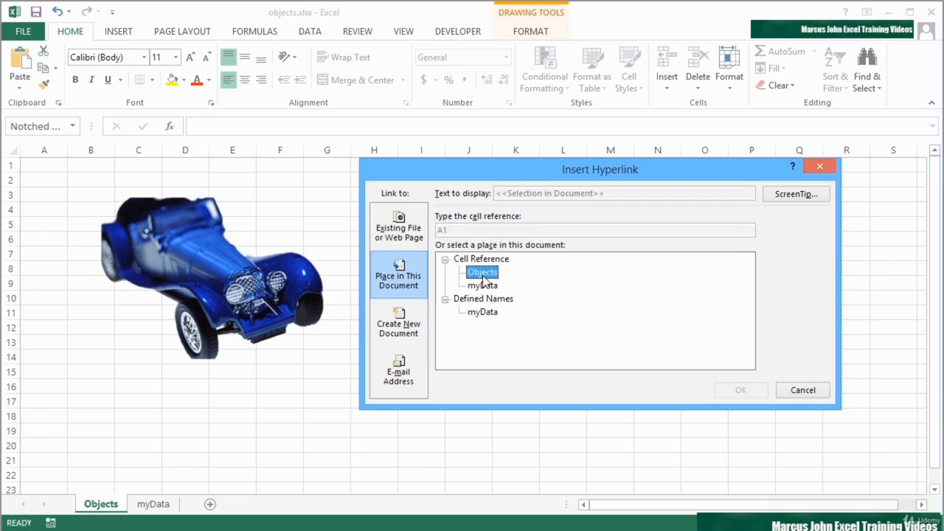
{"action": "left_click", "coordinate": [482, 286]}
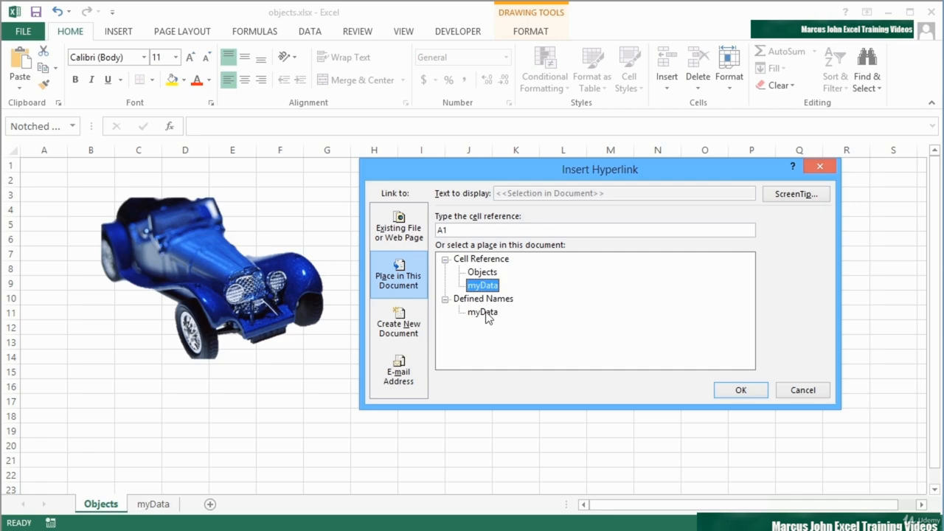
{"action": "left_click", "coordinate": [749, 393]}
{"action": "left_click", "coordinate": [738, 370]}
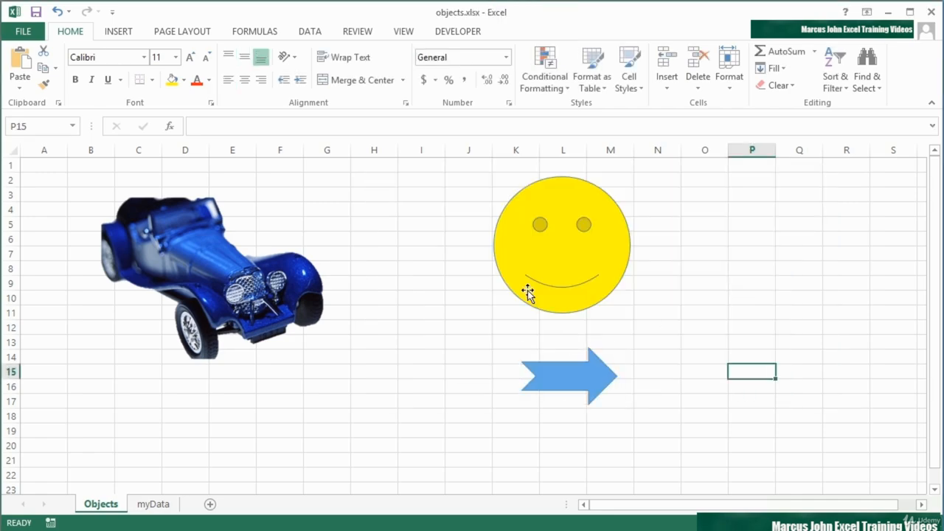
- Jump to myData through the arrow's link and add a new blank worksheet
{"action": "left_click", "coordinate": [587, 385]}
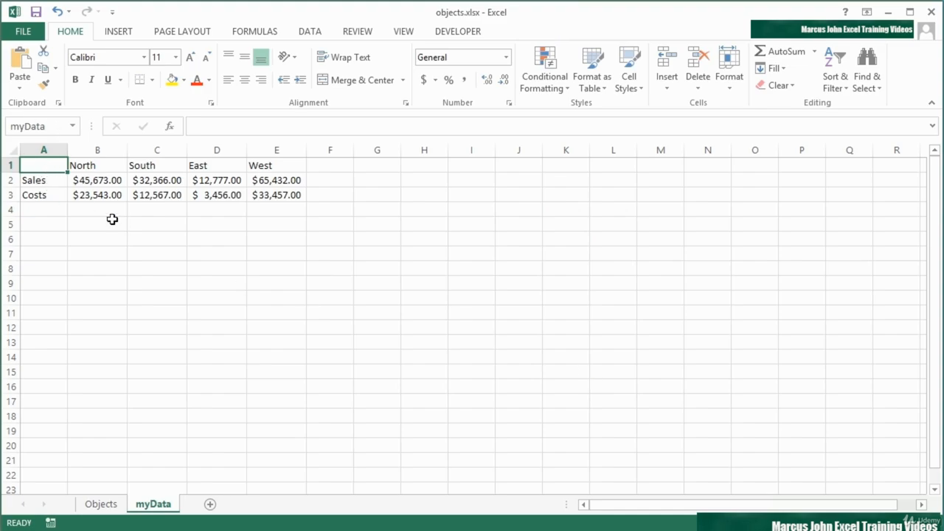
{"action": "left_click", "coordinate": [210, 504]}
- Rename the new sheet to MoreData2013
{"action": "double_click", "coordinate": [217, 505]}
{"action": "type", "text": "More"}
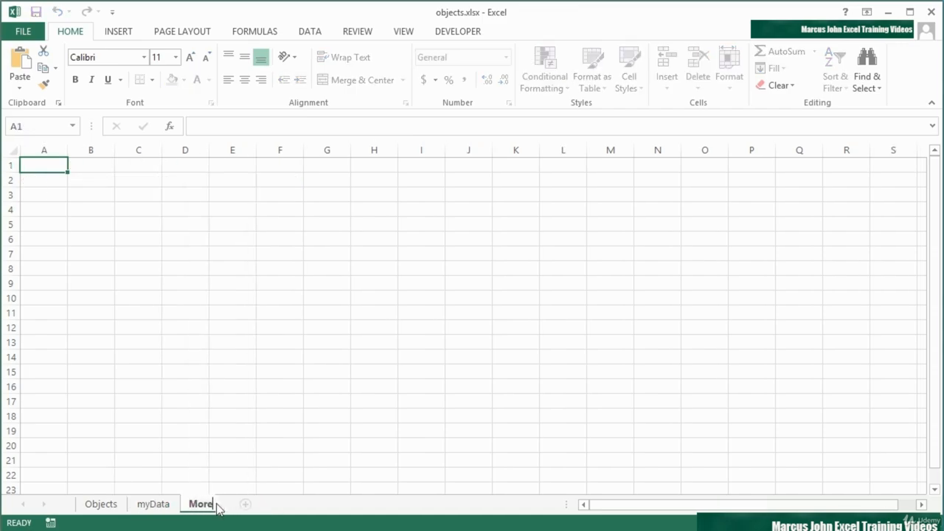
{"action": "type", "text": "Data2013"}
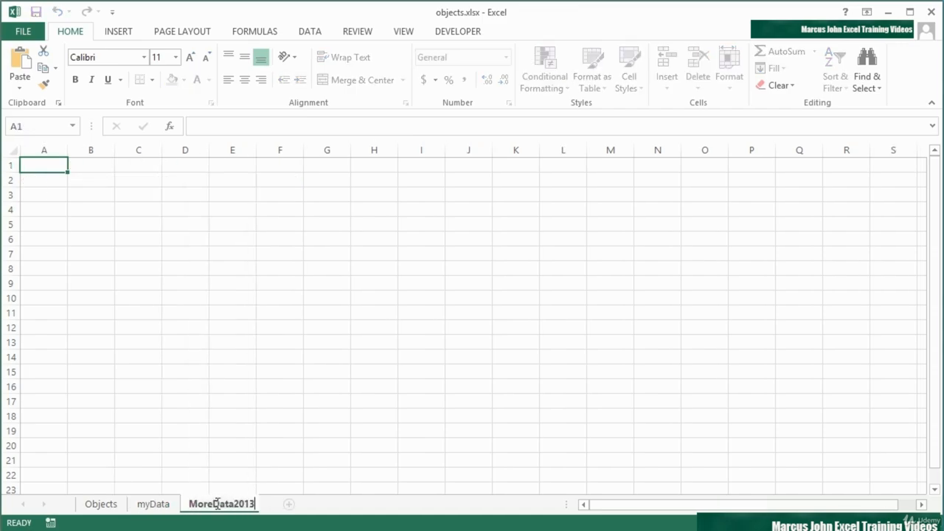
{"action": "key", "text": "Return"}
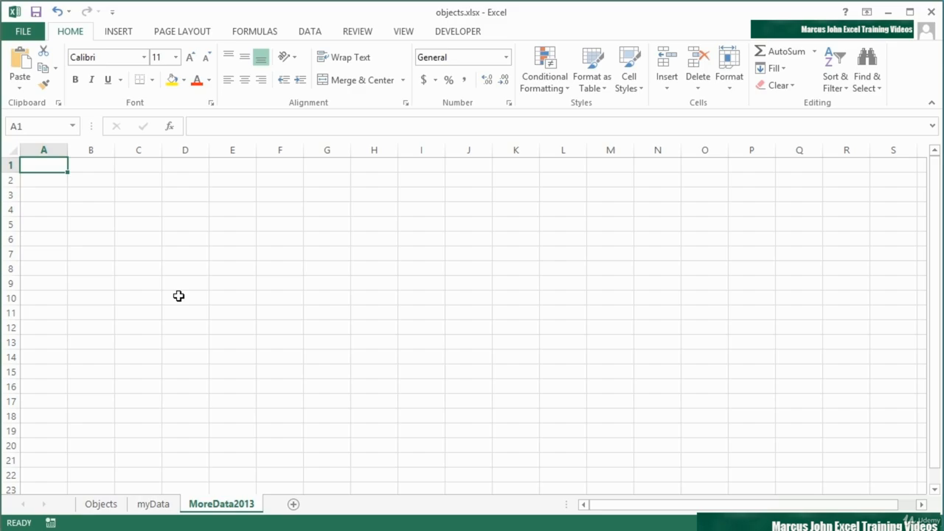
- Enter 2013 in B2 and 6767575 in B3, formatting B3 as Accounting currency
{"action": "left_click", "coordinate": [88, 180]}
{"action": "type", "text": "2013"}
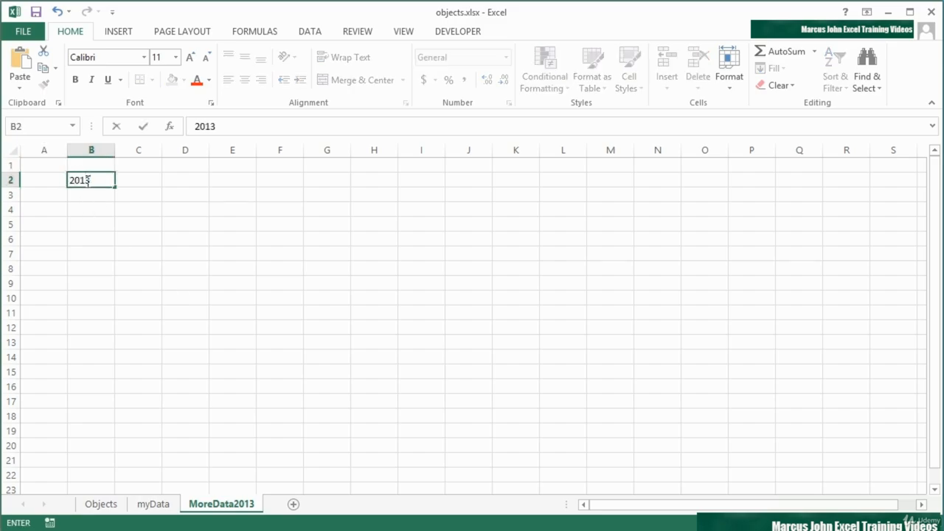
{"action": "key", "text": "Return"}
{"action": "type", "text": "6767575"}
{"action": "key", "text": "ctrl+Return"}
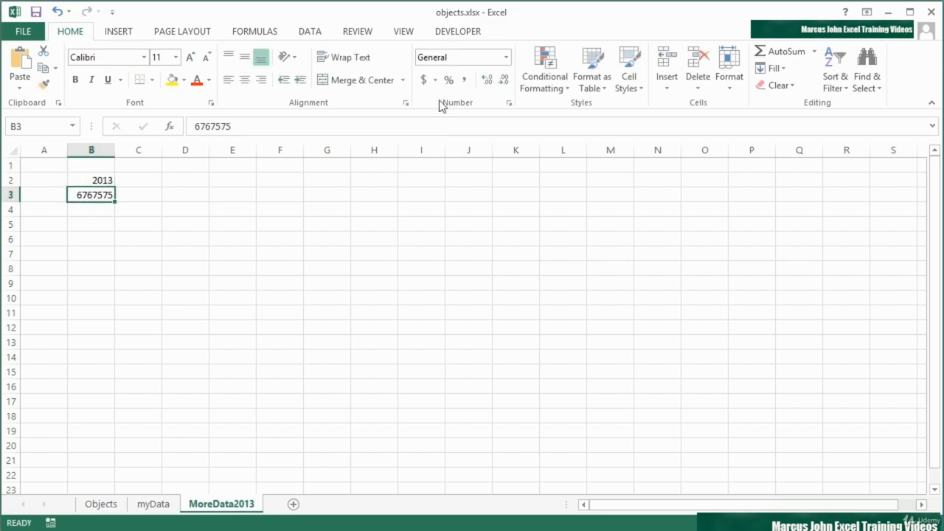
{"action": "left_click", "coordinate": [423, 81]}
{"action": "left_click", "coordinate": [124, 177]}
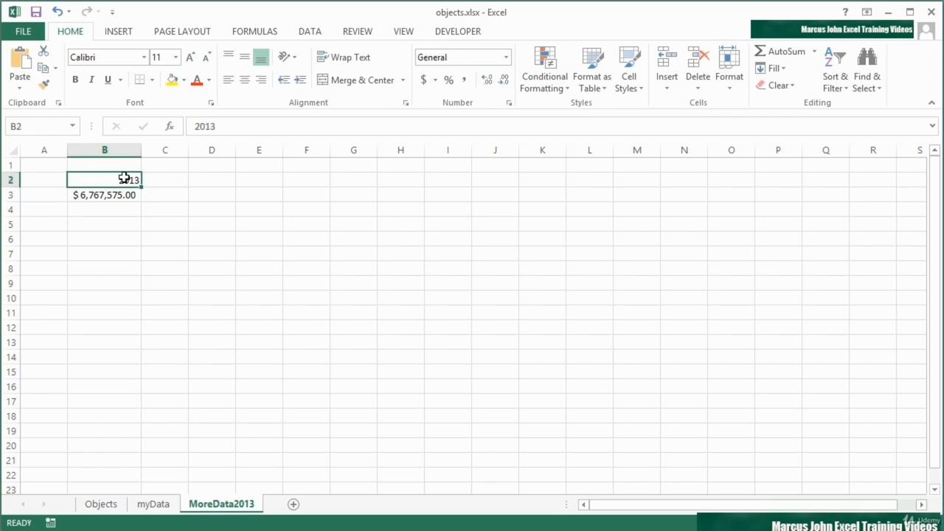
{"action": "left_click", "coordinate": [40, 129]}
- Name cell B2 yrData, then go back to Objects and select the smiley face
{"action": "type", "text": "yrData"}
{"action": "key", "text": "Return"}
{"action": "left_click", "coordinate": [101, 504]}
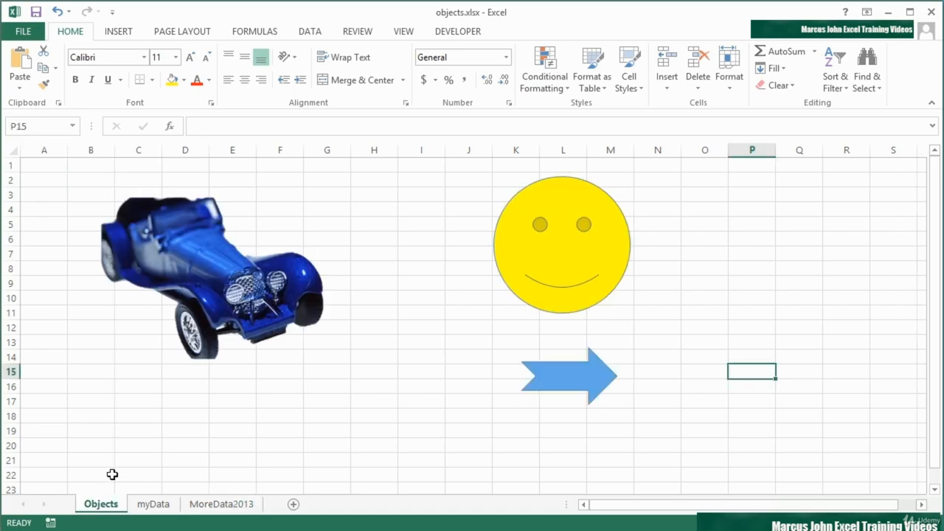
{"action": "left_click", "coordinate": [549, 265]}
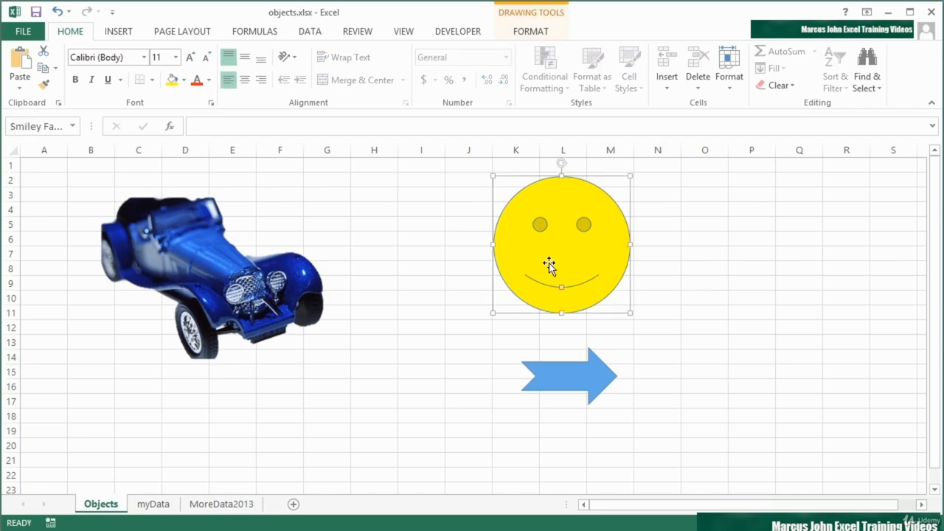
- Hyperlink the smiley face to the defined name yrData (MoreData2013 cell B2)
{"action": "right_click", "coordinate": [550, 266]}
{"action": "left_click", "coordinate": [601, 440]}
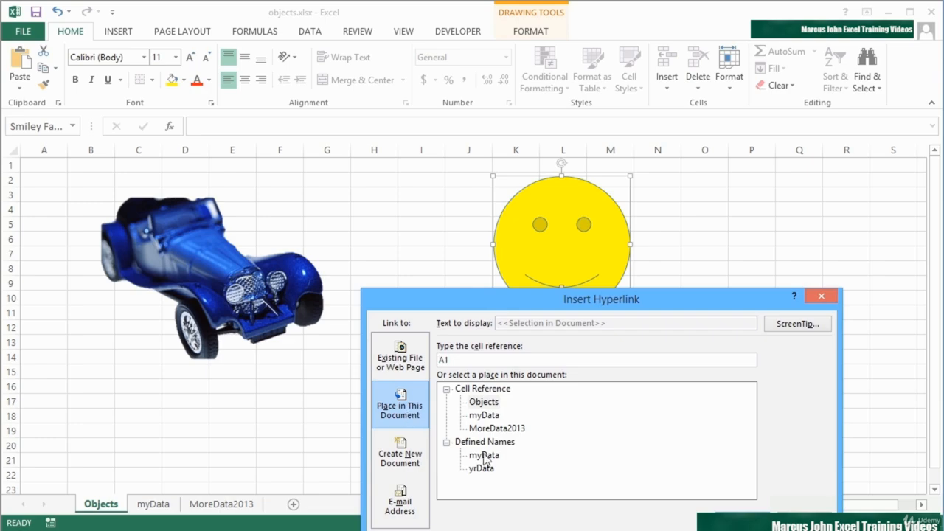
{"action": "left_click", "coordinate": [492, 469]}
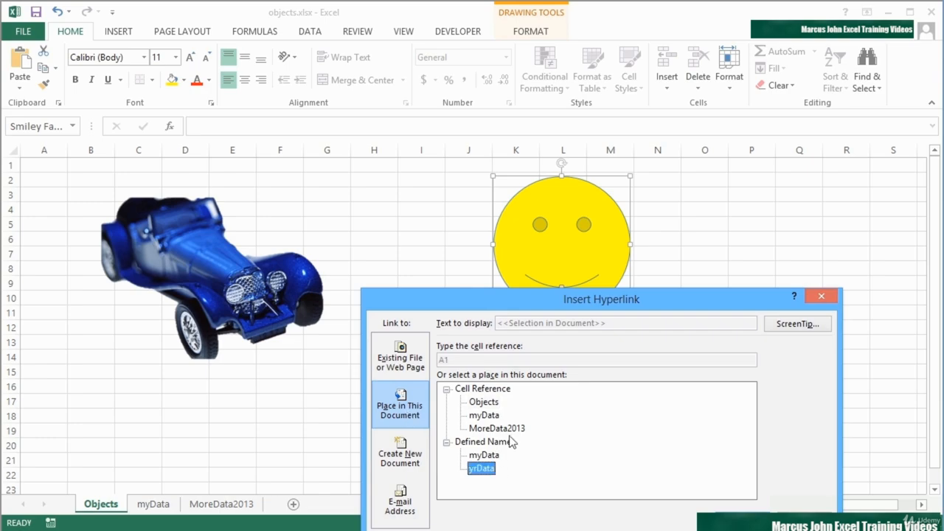
{"action": "left_click_drag", "start_coordinate": [562, 297], "coordinate": [534, 191]}
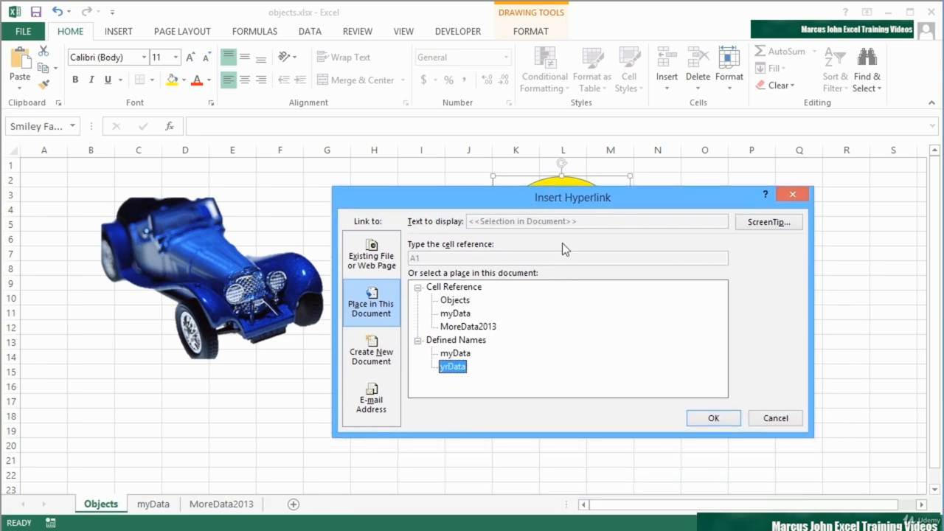
{"action": "left_click", "coordinate": [464, 329]}
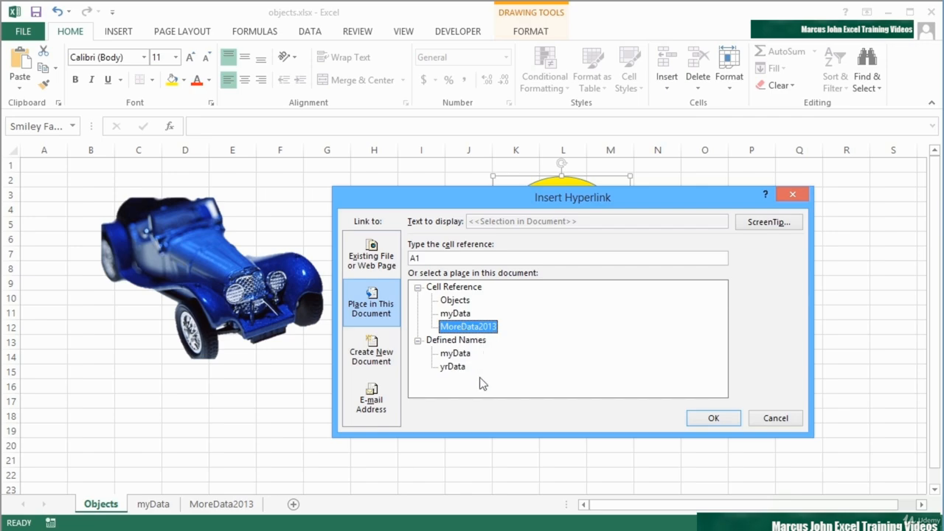
{"action": "left_click", "coordinate": [453, 366]}
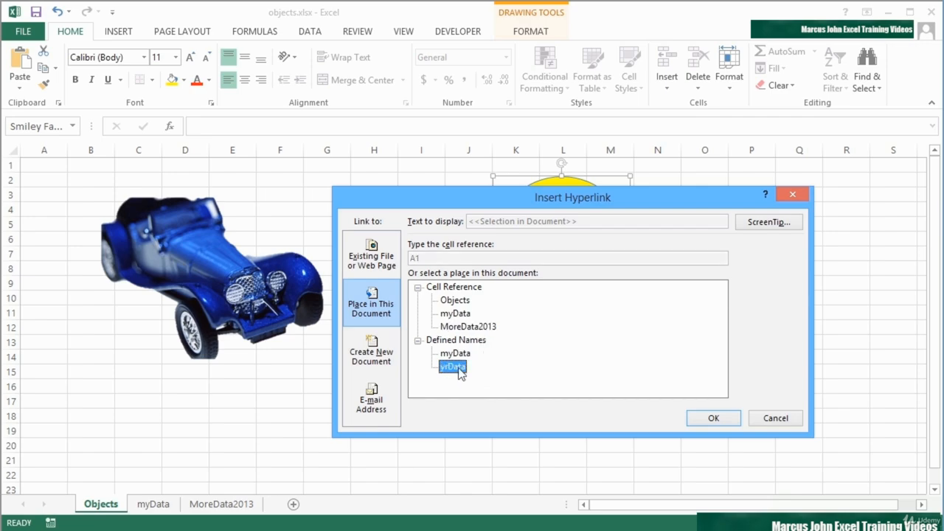
{"action": "left_click", "coordinate": [474, 331]}
{"action": "left_click", "coordinate": [457, 368]}
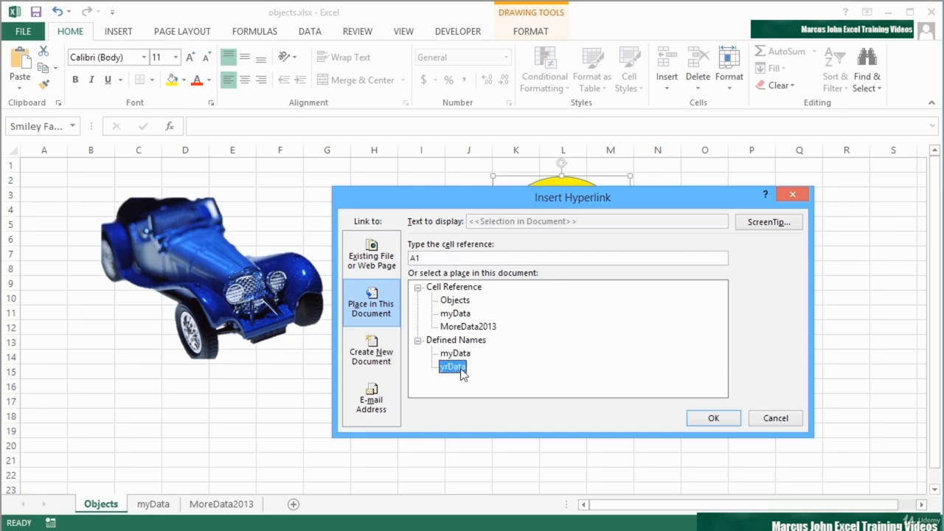
{"action": "left_click", "coordinate": [713, 418]}
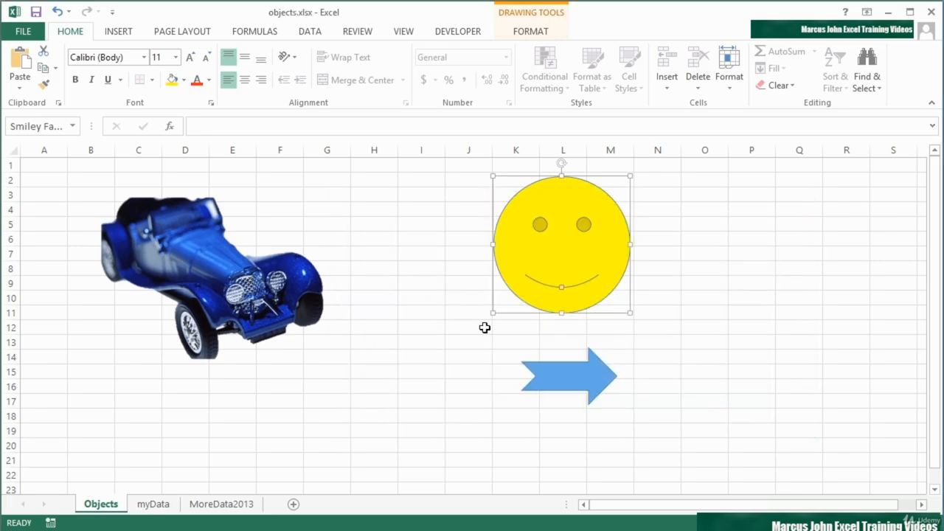
{"action": "left_click", "coordinate": [468, 341]}
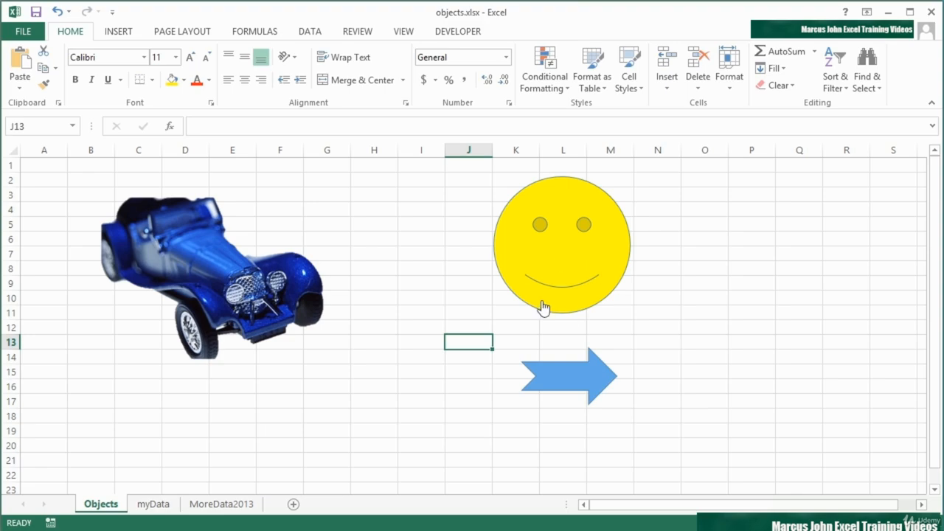
{"action": "mouse_move", "coordinate": [542, 308]}
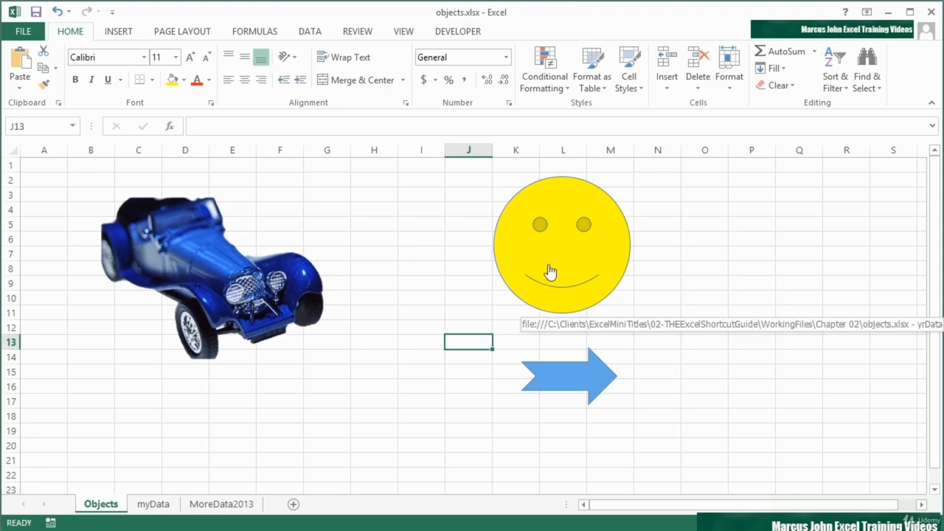
{"action": "left_click", "coordinate": [548, 274]}
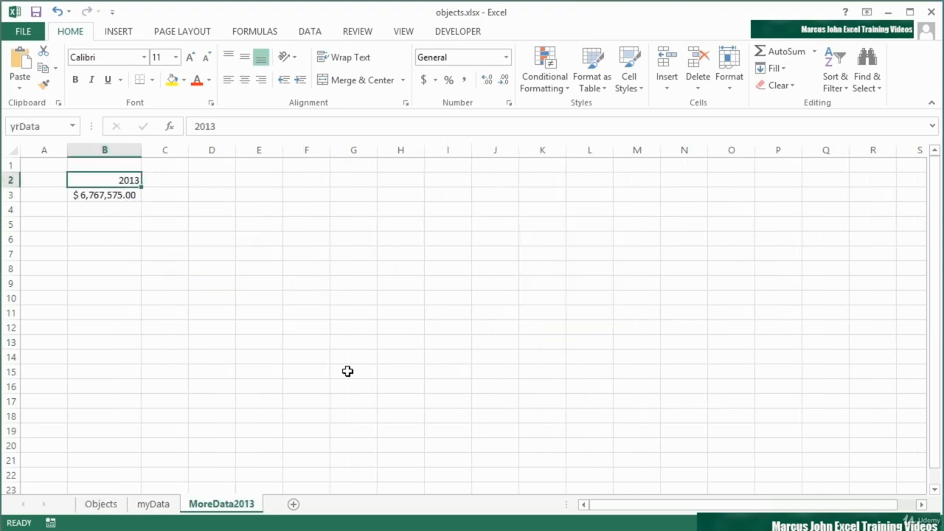
{"action": "left_click", "coordinate": [111, 503]}
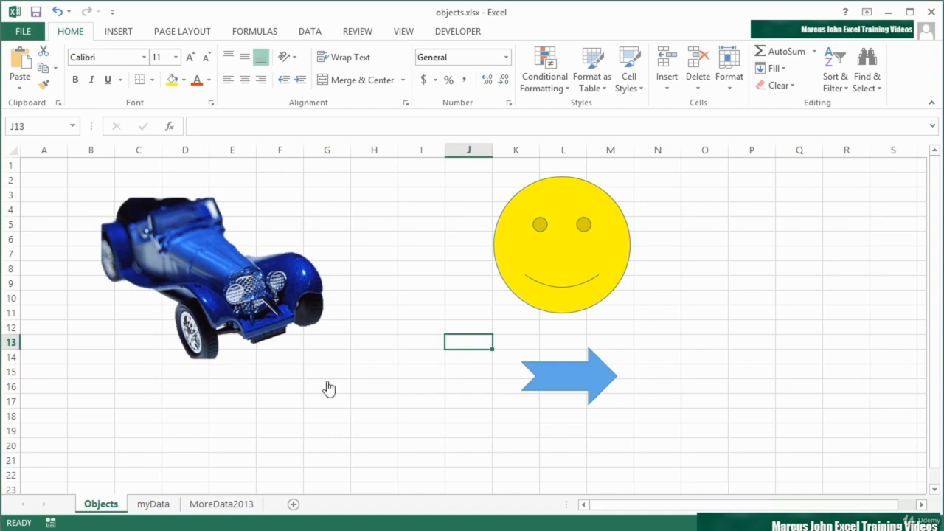
- Remove the yrData hyperlink from the smiley face, leaving it deselected
{"action": "mouse_move", "coordinate": [262, 307]}
{"action": "mouse_move", "coordinate": [561, 373]}
{"action": "right_click", "coordinate": [555, 293]}
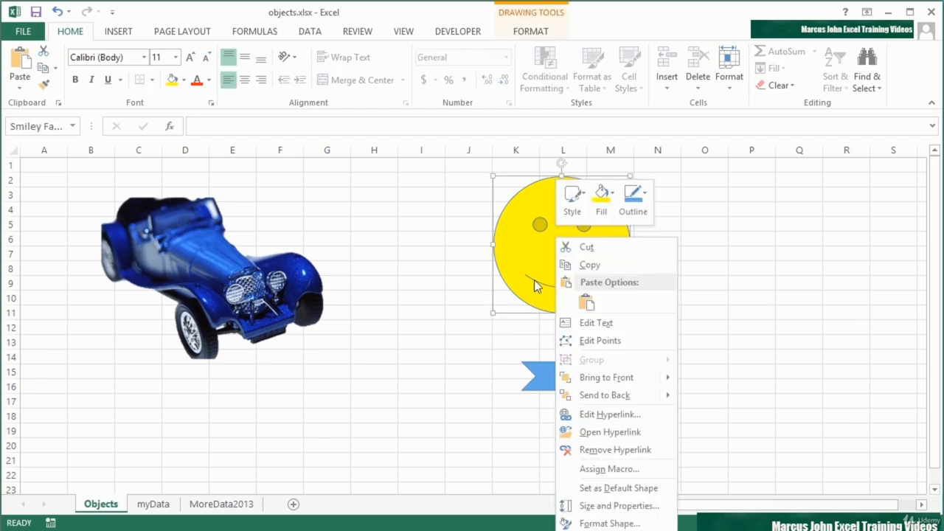
{"action": "left_click", "coordinate": [622, 450]}
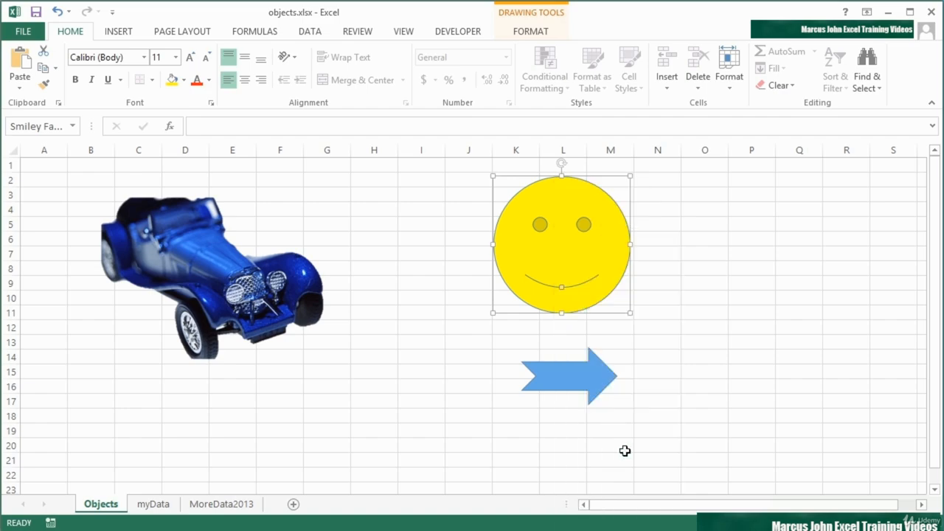
{"action": "left_click", "coordinate": [505, 330]}
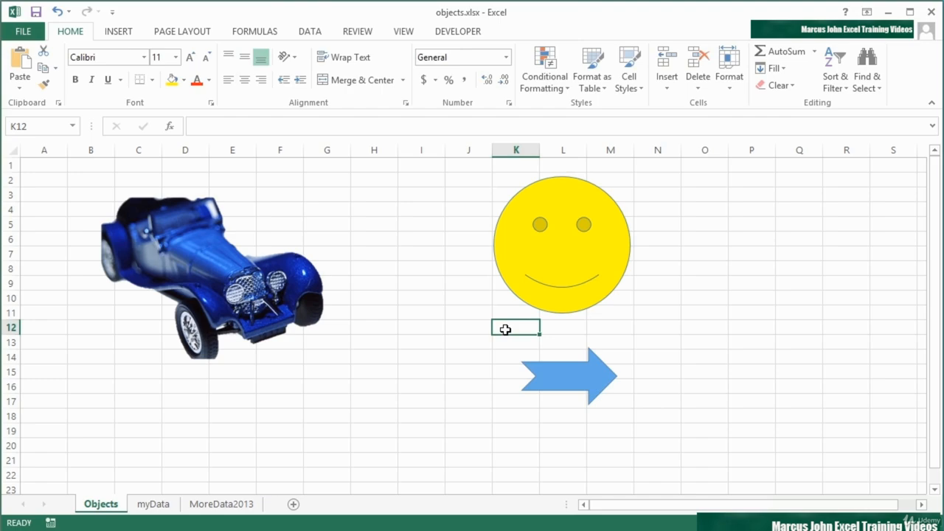
- Give the smiley face an e-mail hyperlink to the training address with subject 'Testing Excel Smiley Face'
{"action": "right_click", "coordinate": [554, 255]}
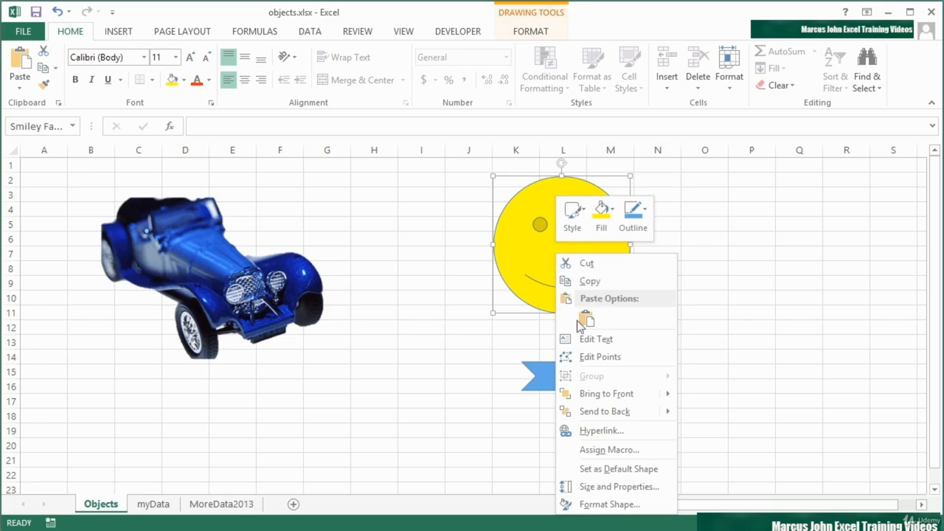
{"action": "left_click", "coordinate": [589, 430]}
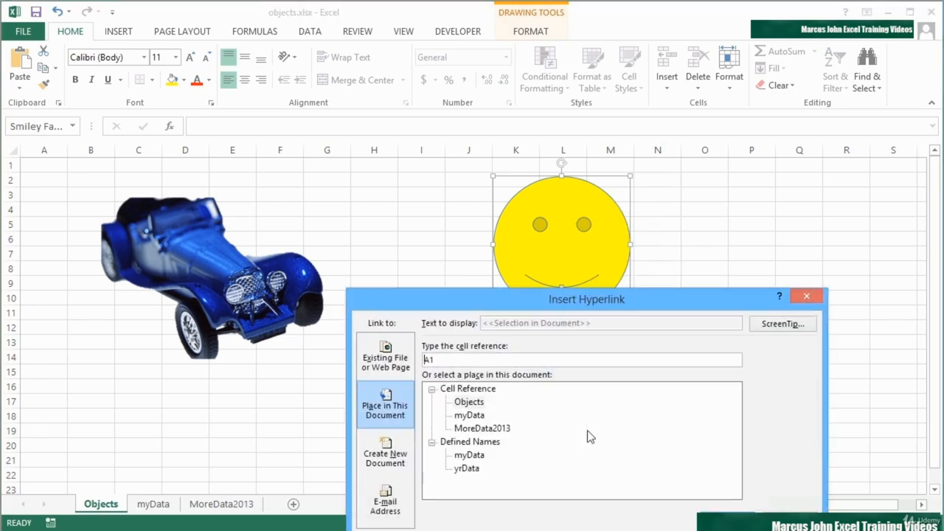
{"action": "left_click_drag", "start_coordinate": [706, 297], "coordinate": [682, 169]}
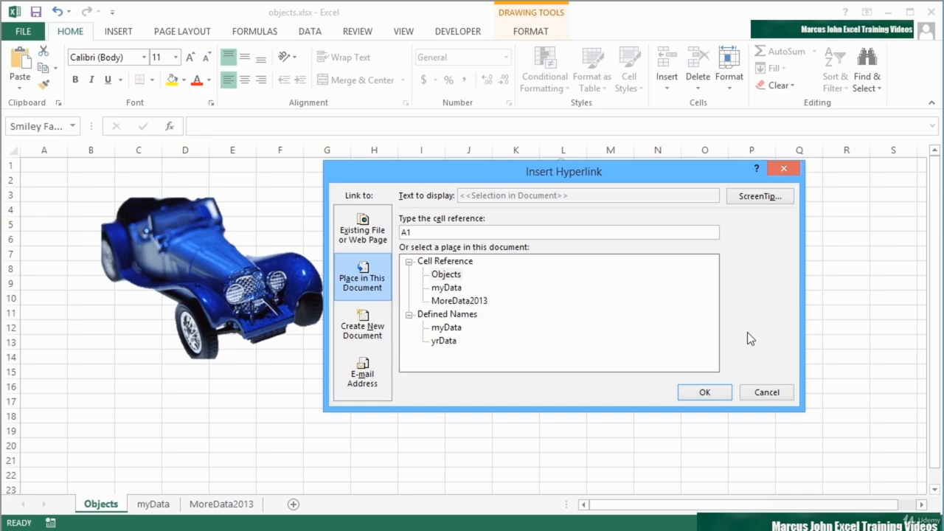
{"action": "left_click", "coordinate": [362, 375]}
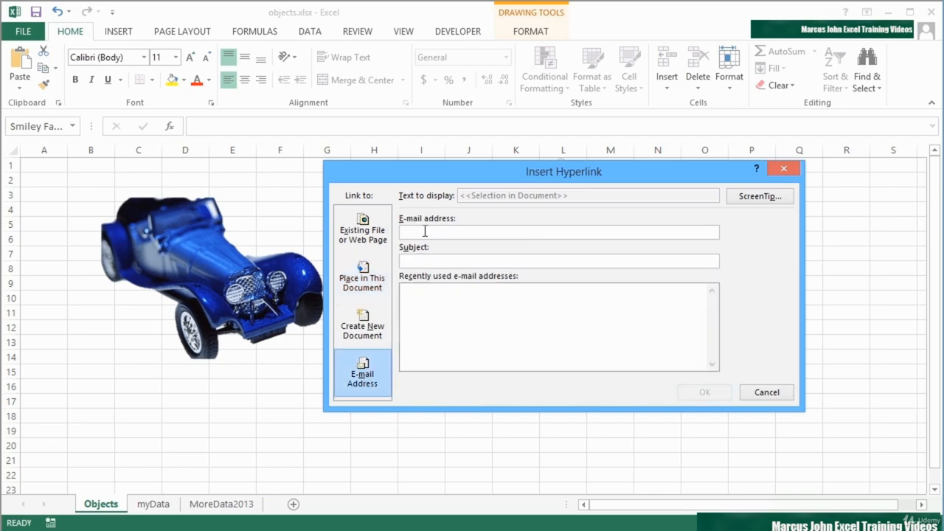
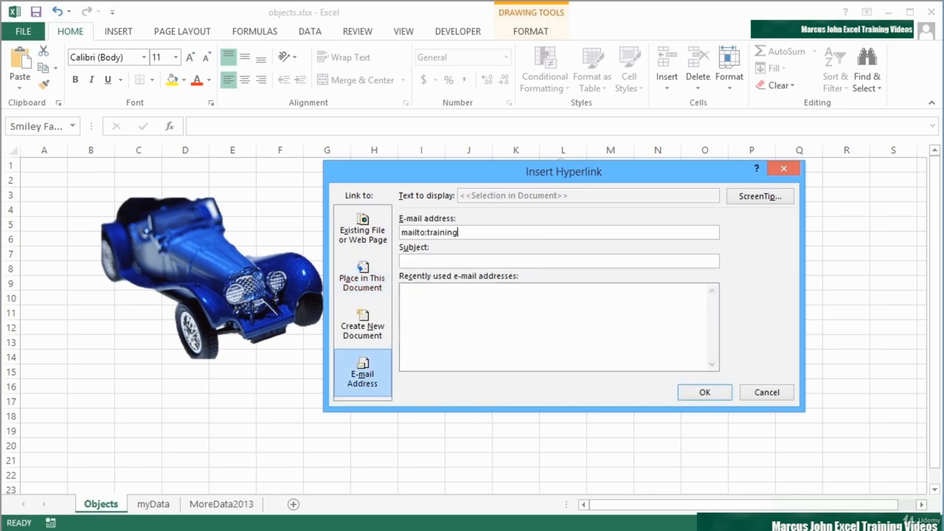
{"action": "key", "text": "Tab"}
{"action": "type", "text": "Testing Excel"}
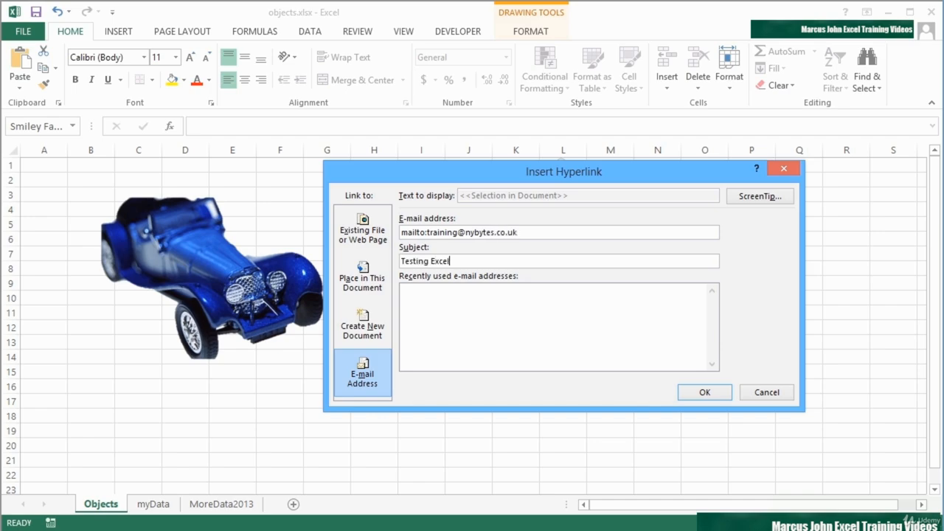
{"action": "type", "text": " Smiley Face"}
{"action": "key", "text": "Tab"}
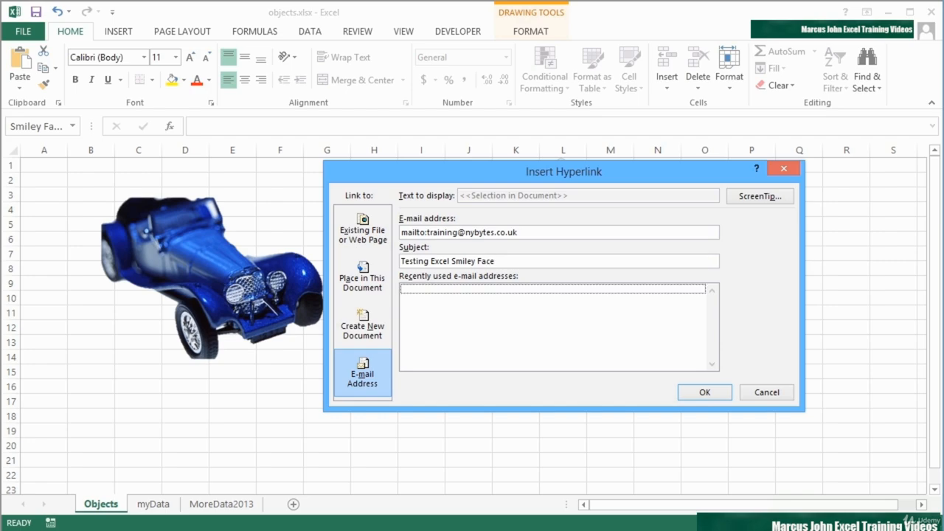
{"action": "left_click", "coordinate": [722, 391]}
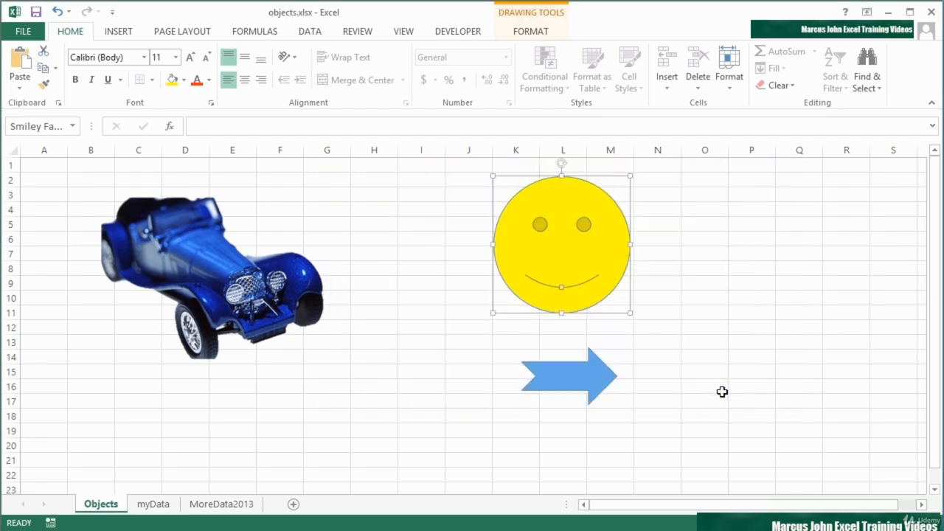
- Follow the smiley face's e-mail link and open it in Outlook (desktop)
{"action": "left_click", "coordinate": [514, 333]}
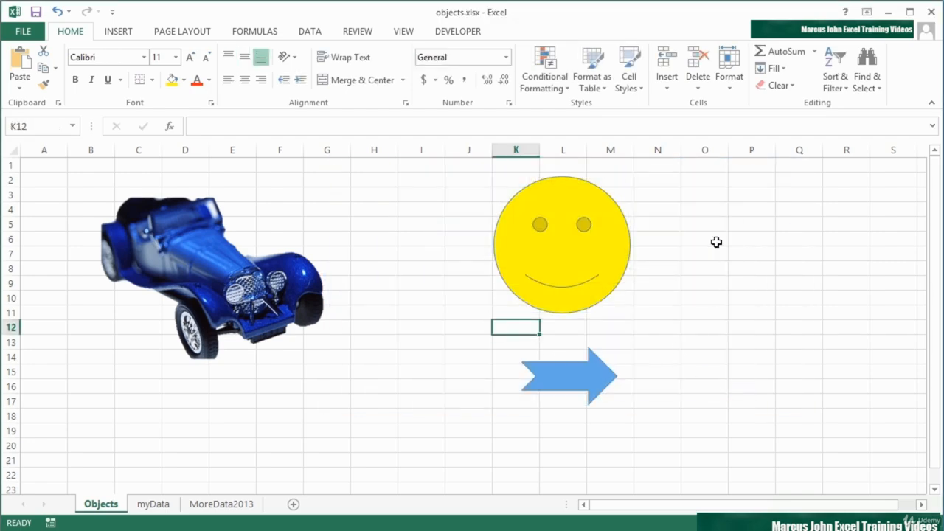
{"action": "left_click", "coordinate": [539, 251]}
{"action": "left_click", "coordinate": [538, 245]}
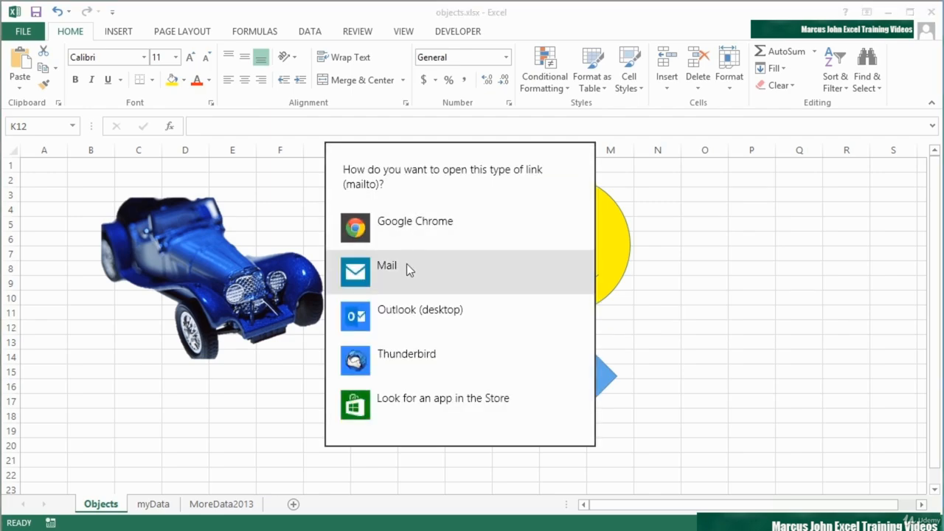
{"action": "left_click", "coordinate": [391, 313]}
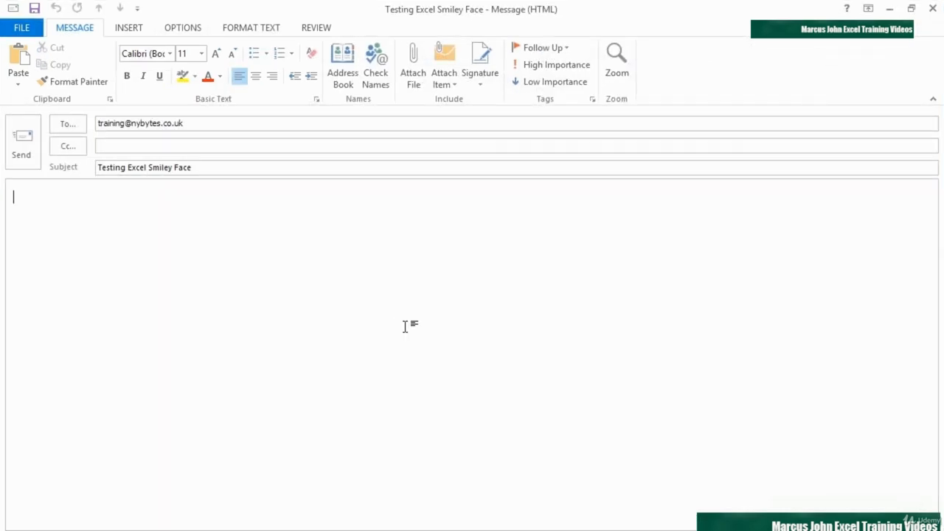
- Check the pre-filled recipient and subject, write 'Hi its Me' in the body, and send the e-mail
{"action": "left_click", "coordinate": [195, 123]}
{"action": "left_click", "coordinate": [198, 168]}
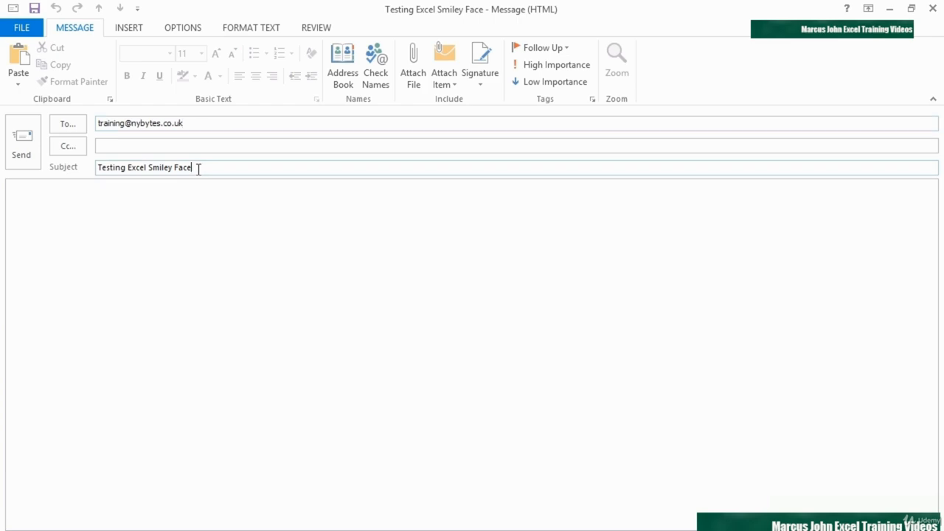
{"action": "left_click", "coordinate": [82, 215]}
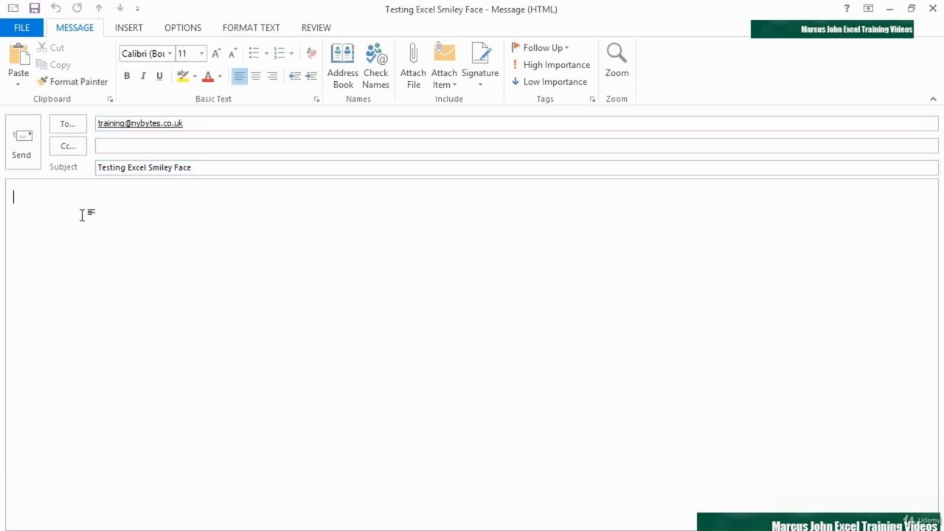
{"action": "type", "text": "Hi its Me"}
{"action": "left_click", "coordinate": [26, 148]}
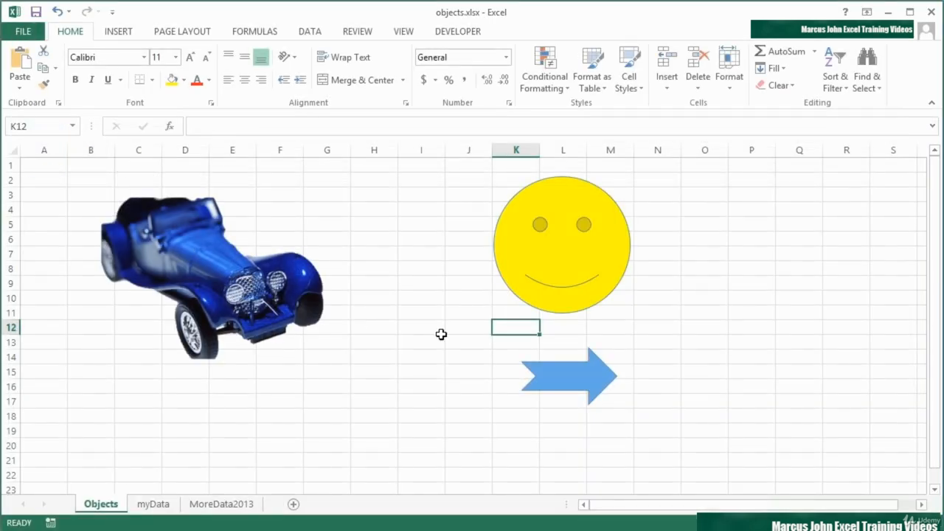